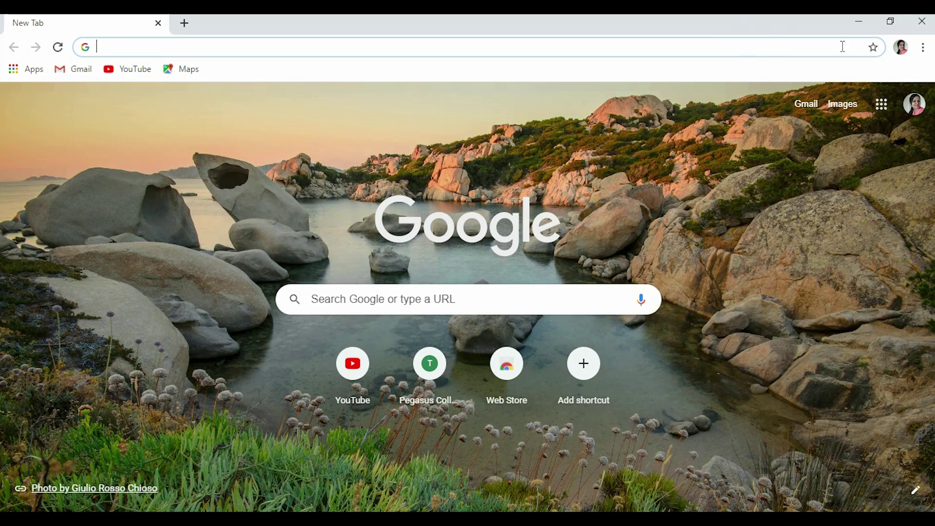
Launch Google Classroom from Chrome's Google apps grid to show the five Y2L class cards.
left_click(881, 115)
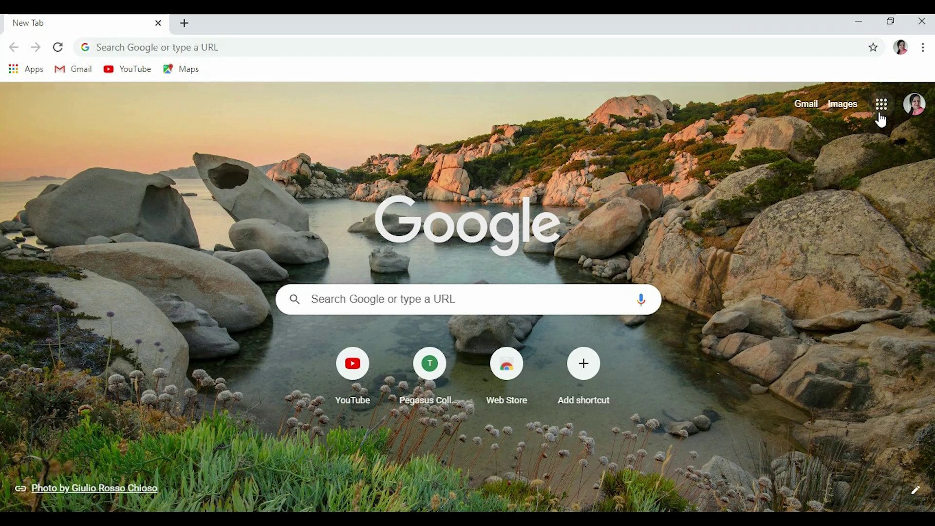
left_click(882, 105)
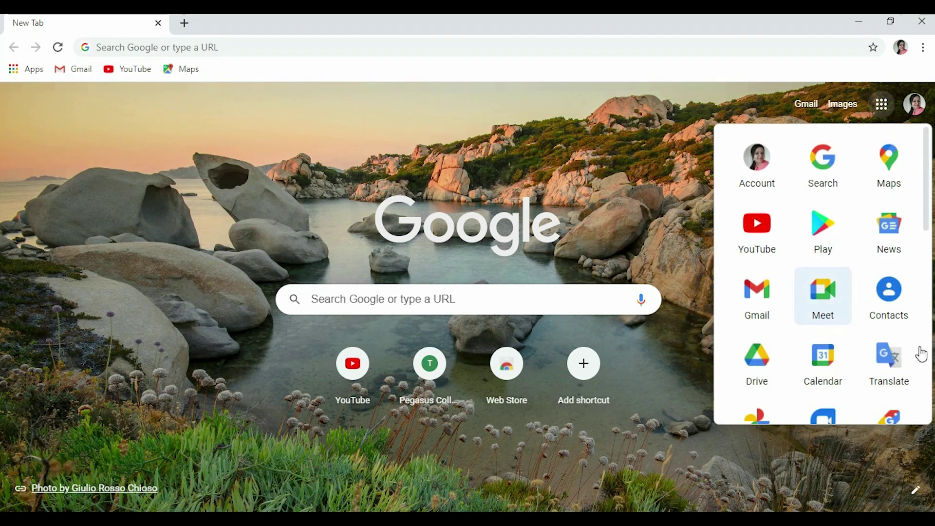
scroll(909, 399, "down", 4)
scroll(909, 398, "down", 1)
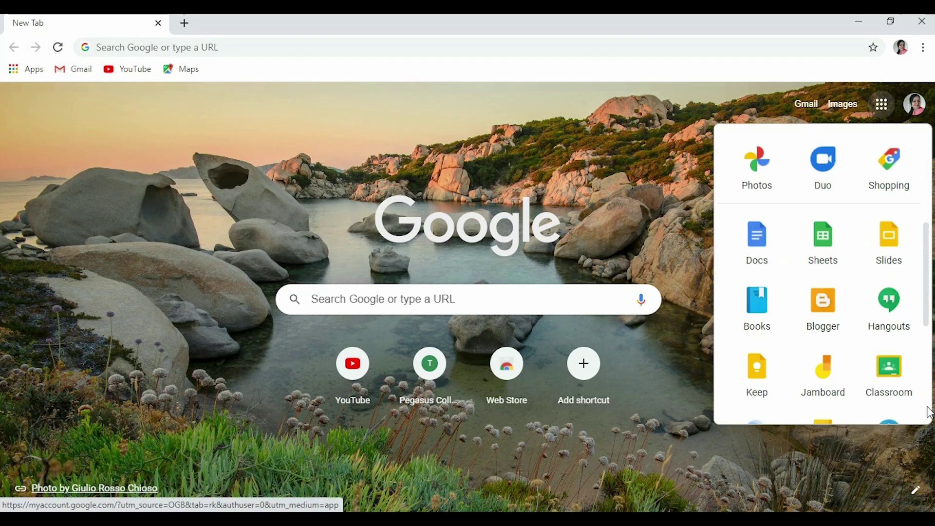
left_click(909, 398)
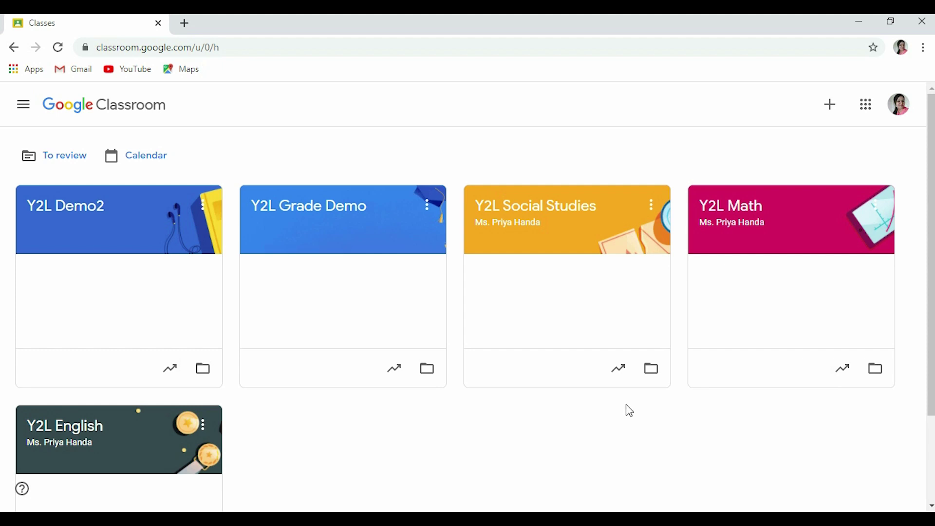
Open Y2L Math in a new tab and show its classwork, grouped into Chapter 1–6 topics.
right_click(759, 223)
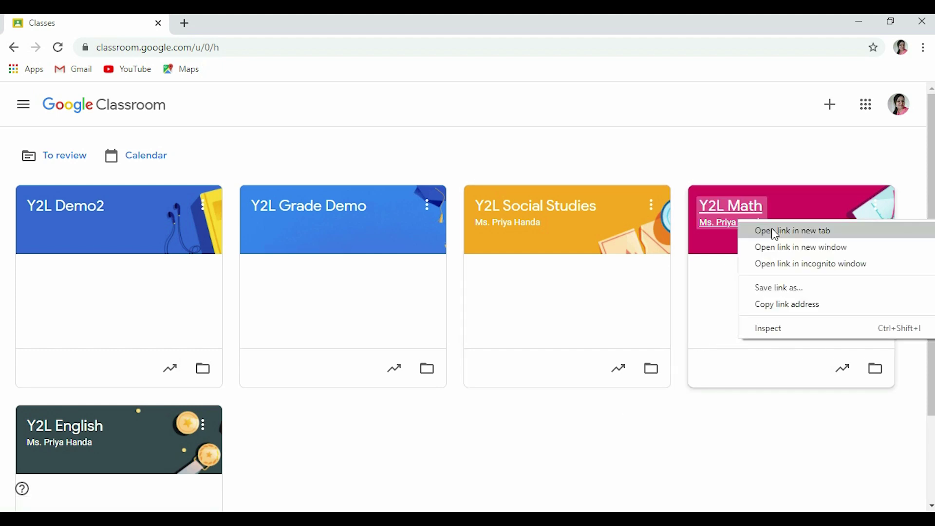
left_click(772, 228)
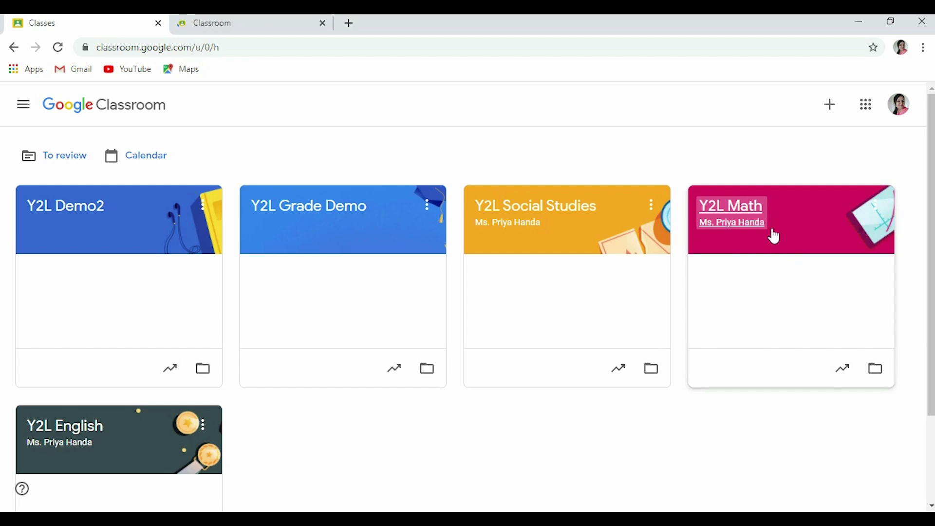
left_click(286, 31)
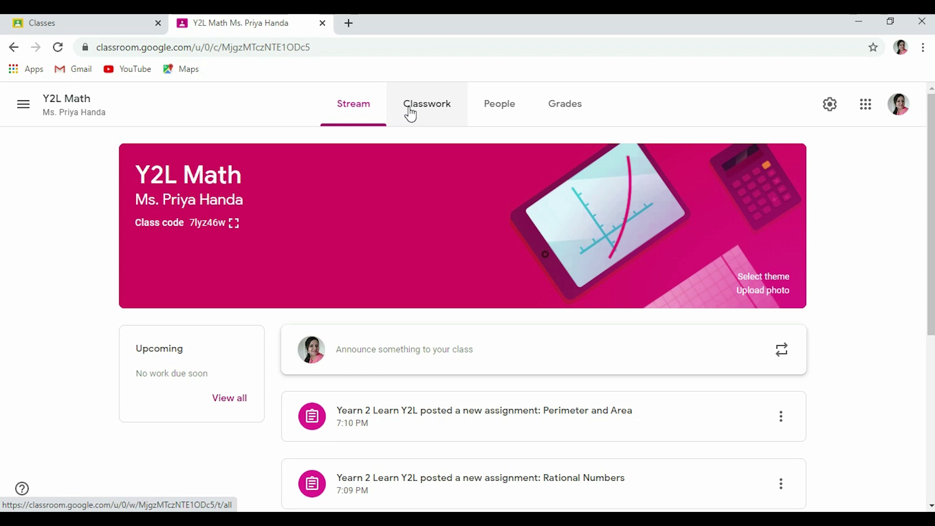
left_click(410, 114)
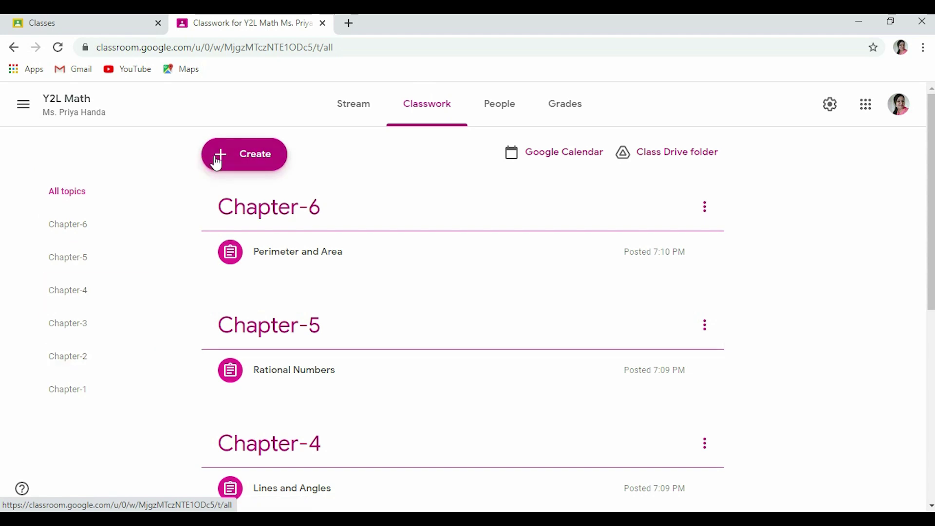
left_click(245, 160)
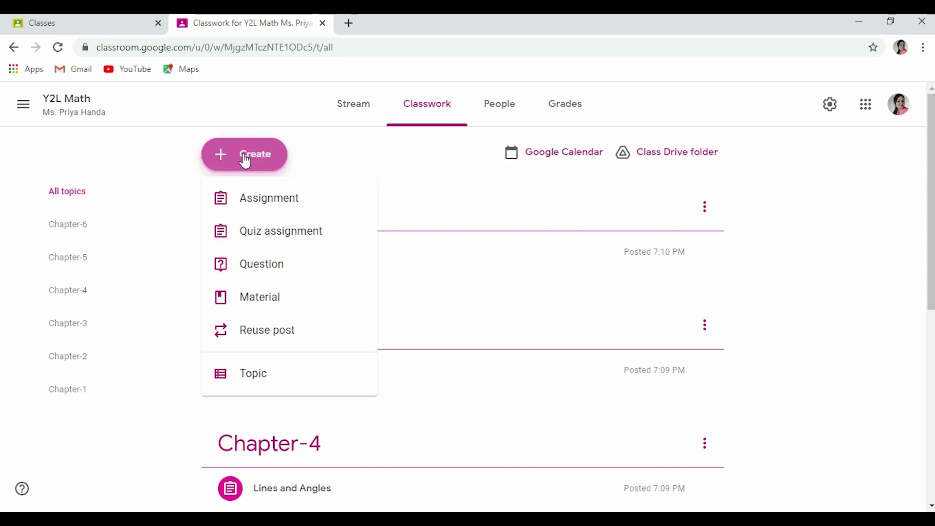
Create and assign 'Data handling part 2' filed under the Chapter-4 topic.
left_click(256, 213)
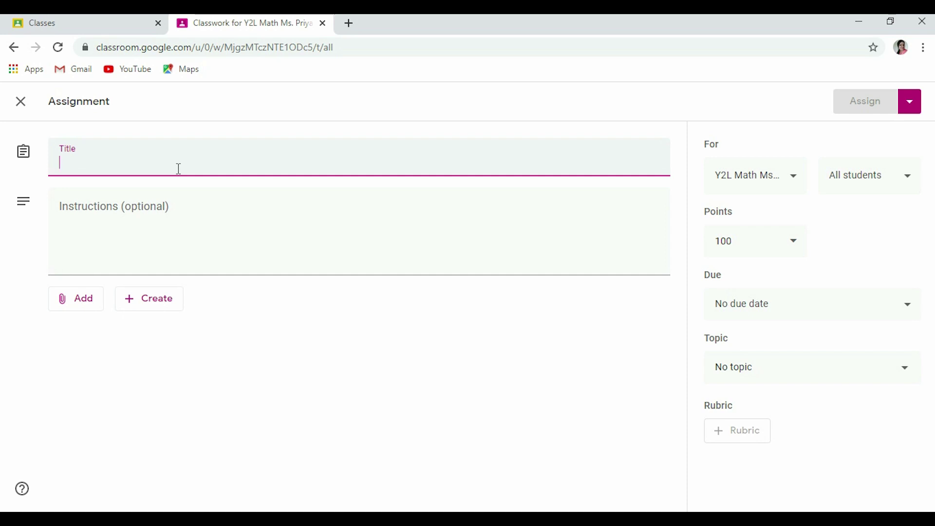
type("Data")
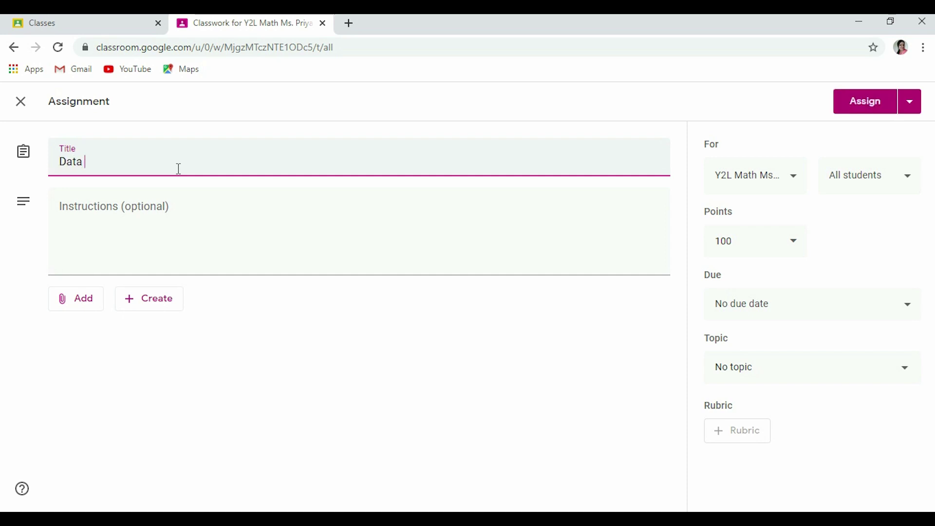
type(" handlin")
type("g part 2")
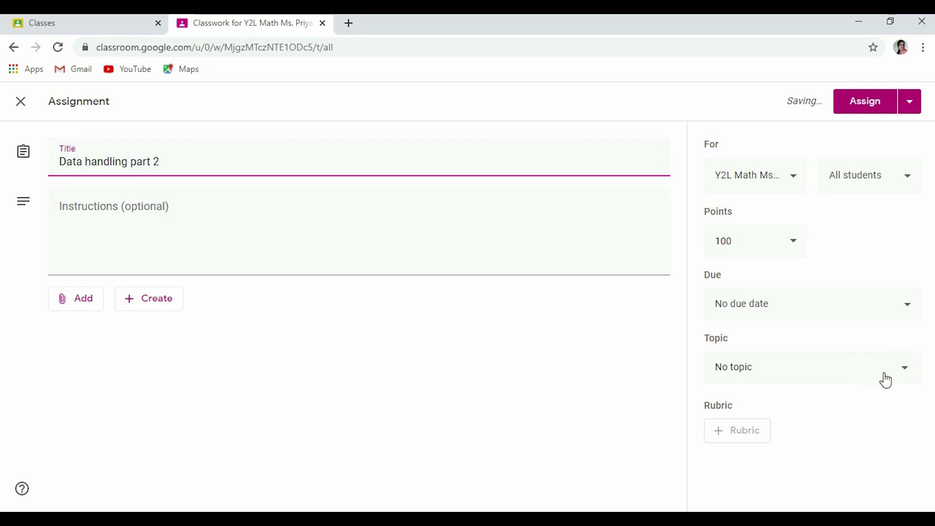
left_click(909, 377)
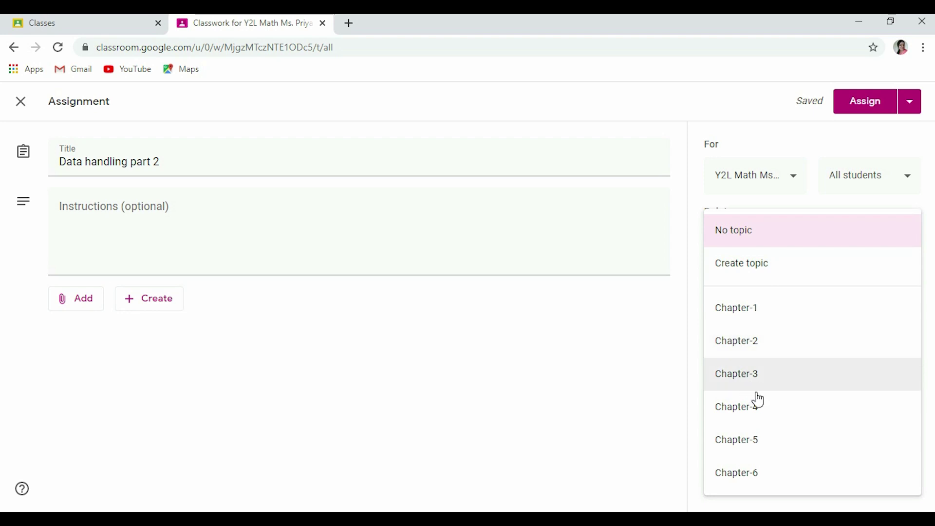
left_click(756, 409)
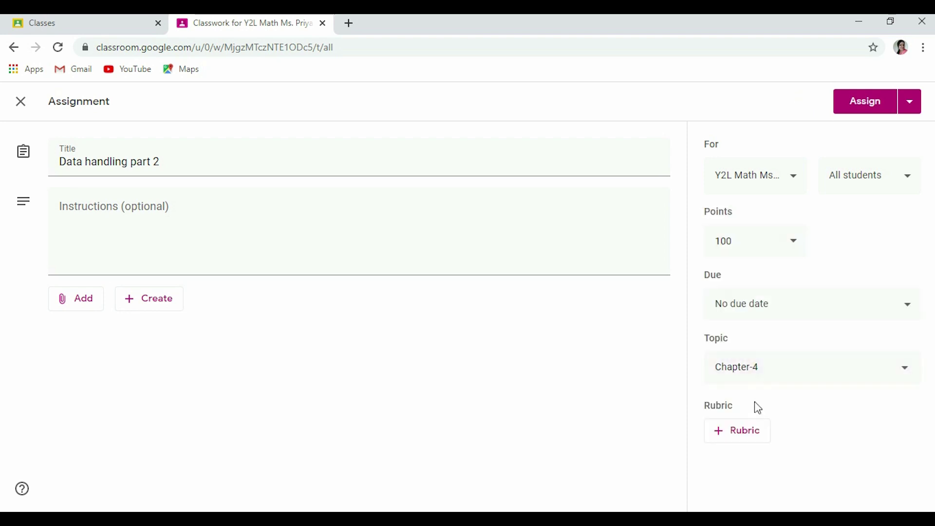
left_click(861, 111)
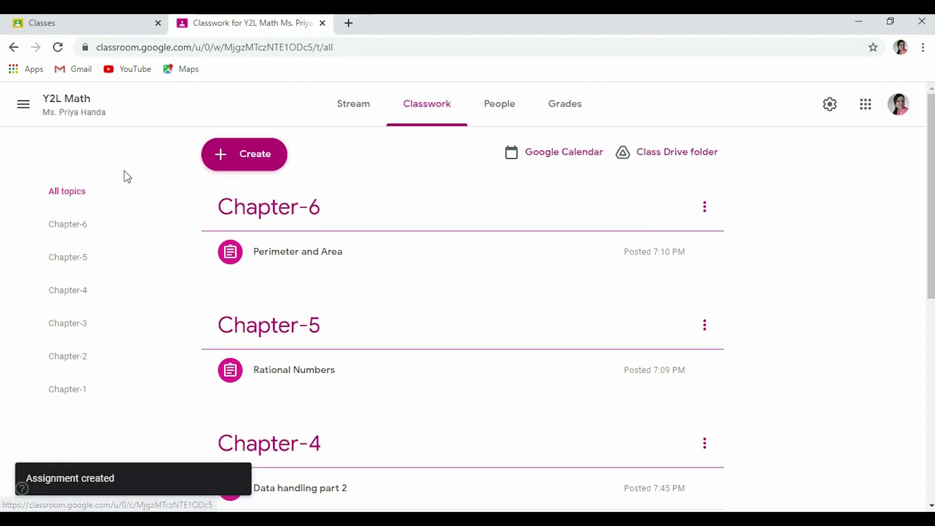
left_click(74, 391)
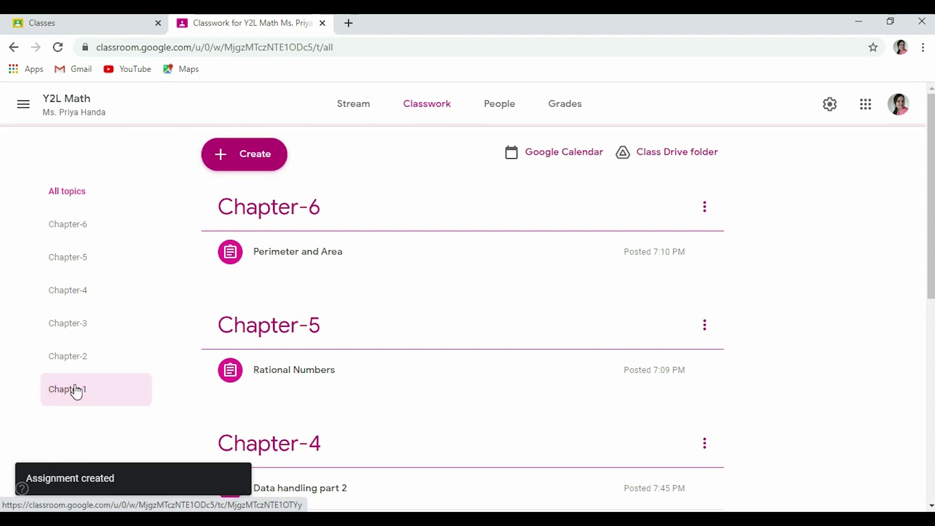
left_click(83, 327)
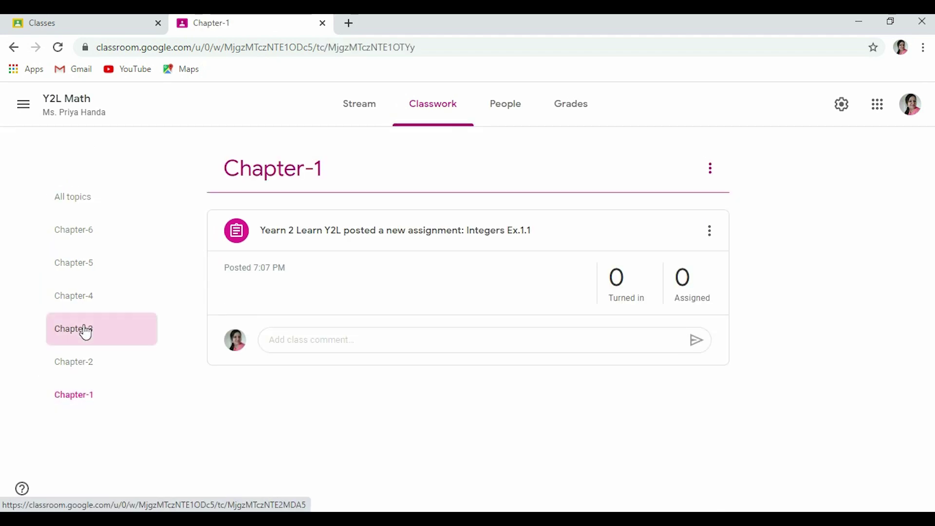
left_click(84, 363)
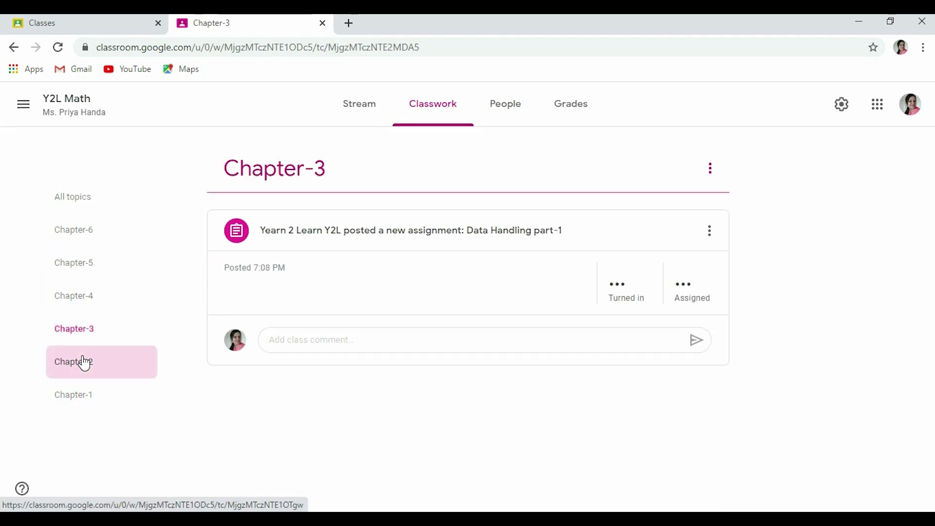
left_click(76, 300)
left_click(78, 263)
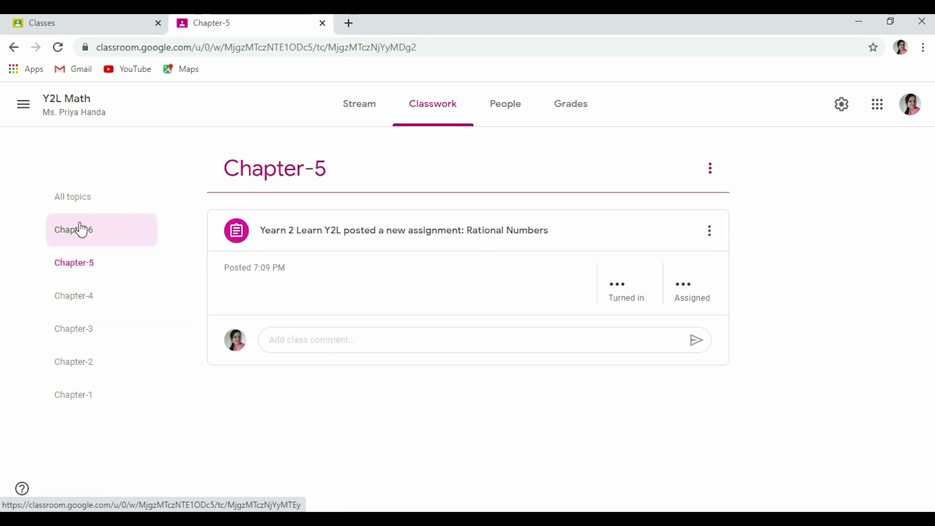
left_click(81, 229)
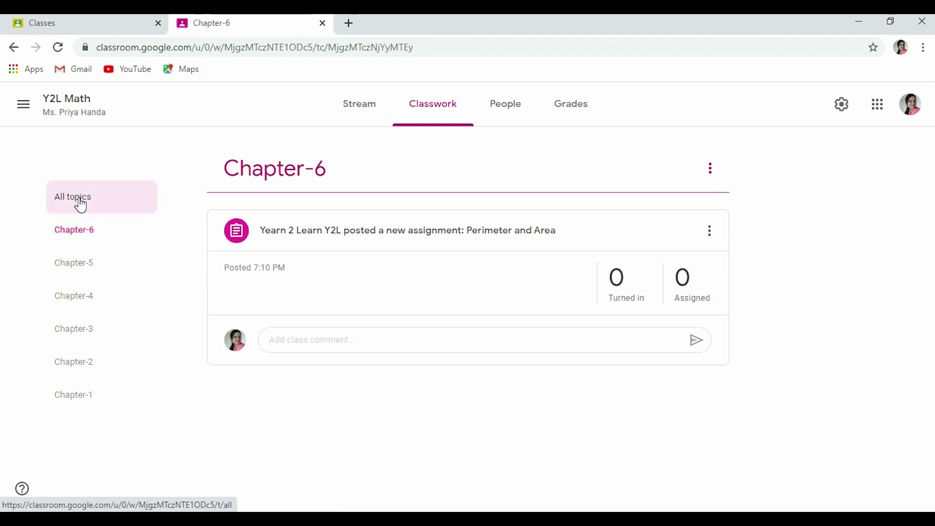
left_click(87, 196)
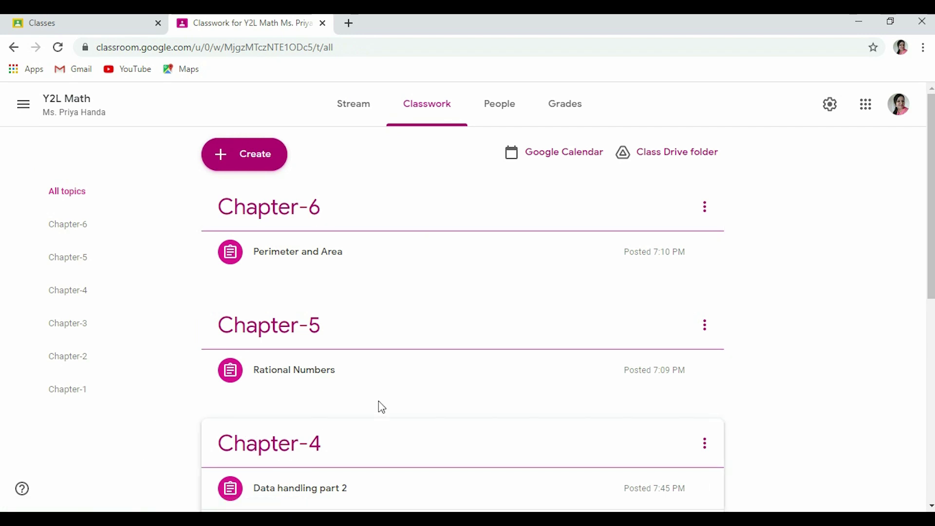
Drag the Chapter-1 topic up above Chapter-4 in the Y2L Math classwork.
left_click(930, 506)
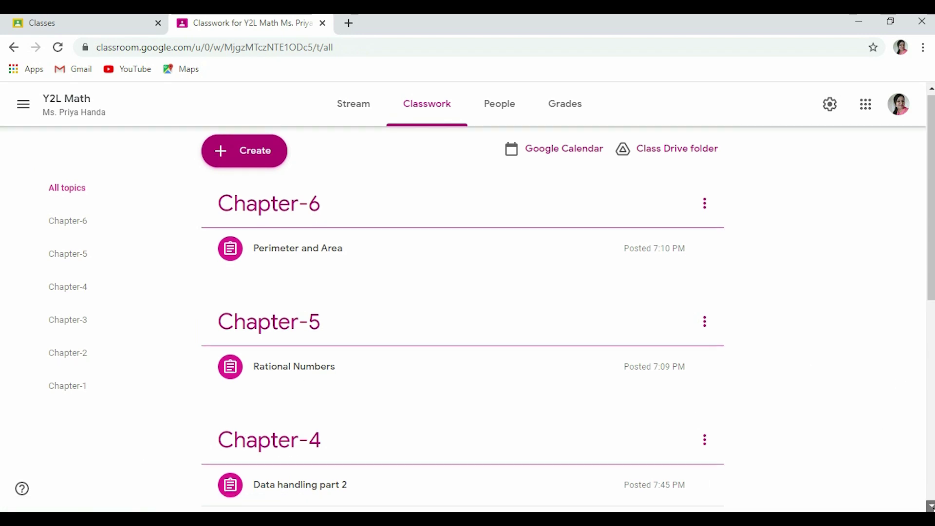
left_click_drag(931, 507, 931, 507)
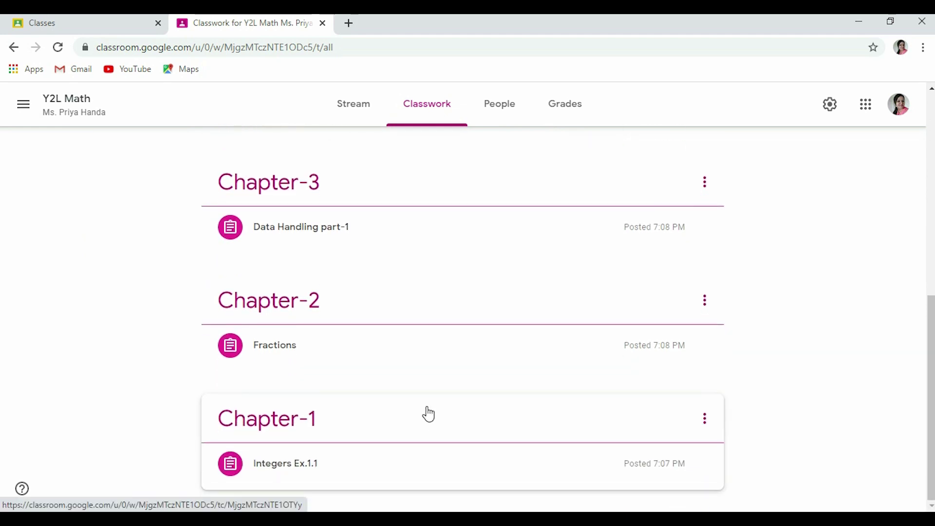
left_click_drag(428, 414, 333, 156)
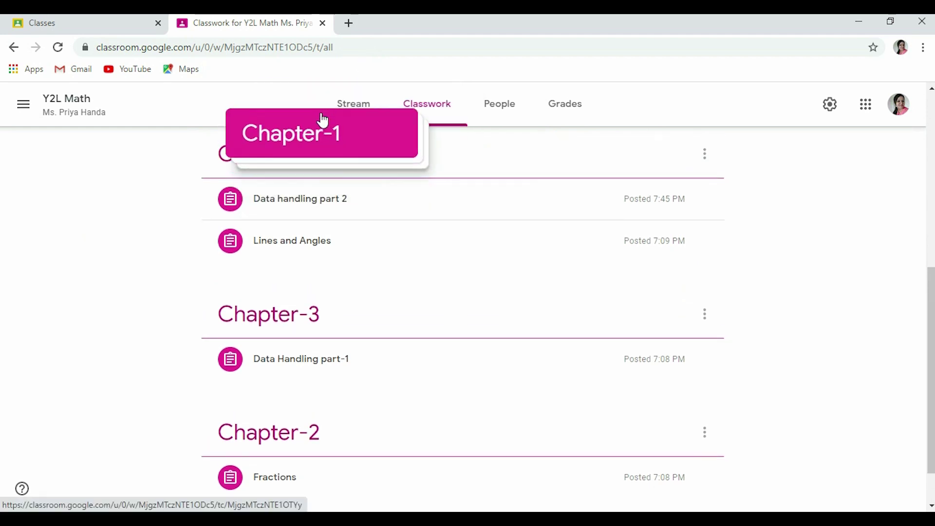
left_click_drag(333, 156, 319, 119)
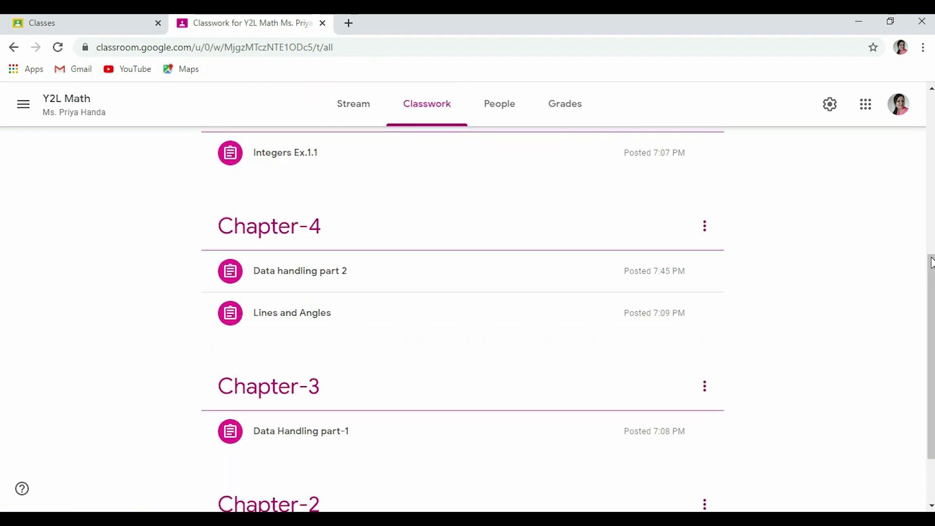
Move Chapter-1 to the very top above Chapter-6, then return to the class list.
left_click_drag(931, 266, 906, 185)
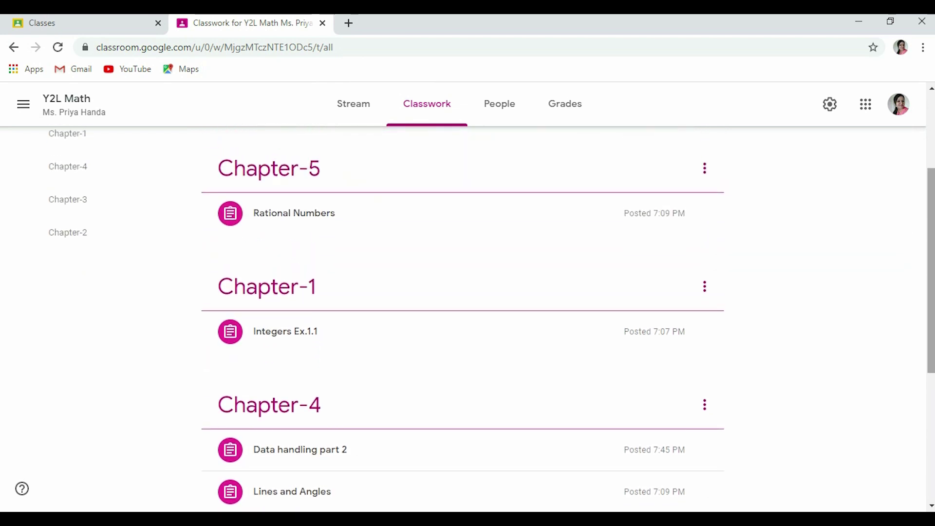
left_click_drag(930, 190, 921, 129)
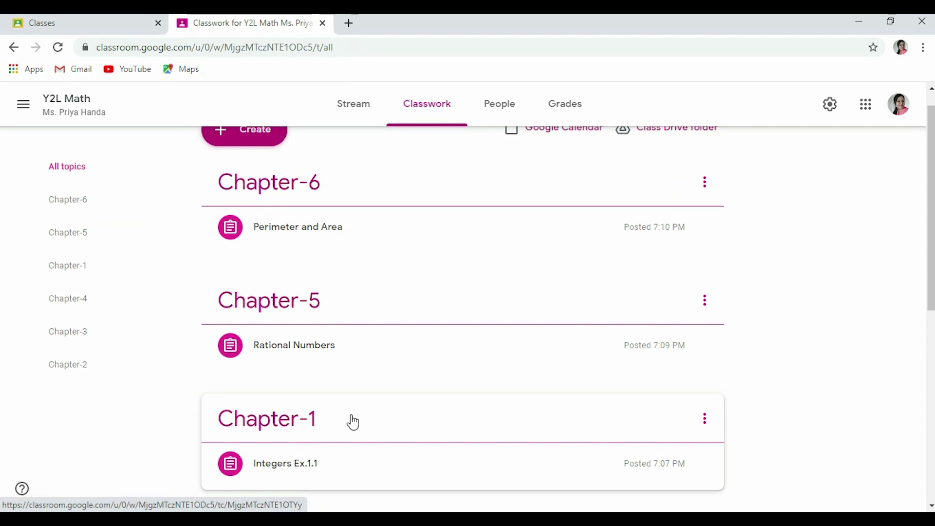
left_click_drag(351, 422, 324, 272)
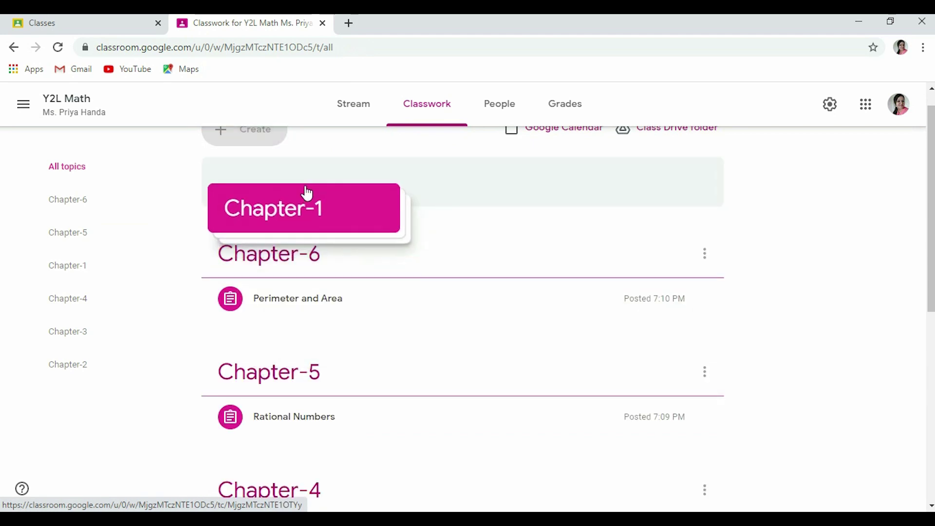
left_click_drag(324, 272, 312, 175)
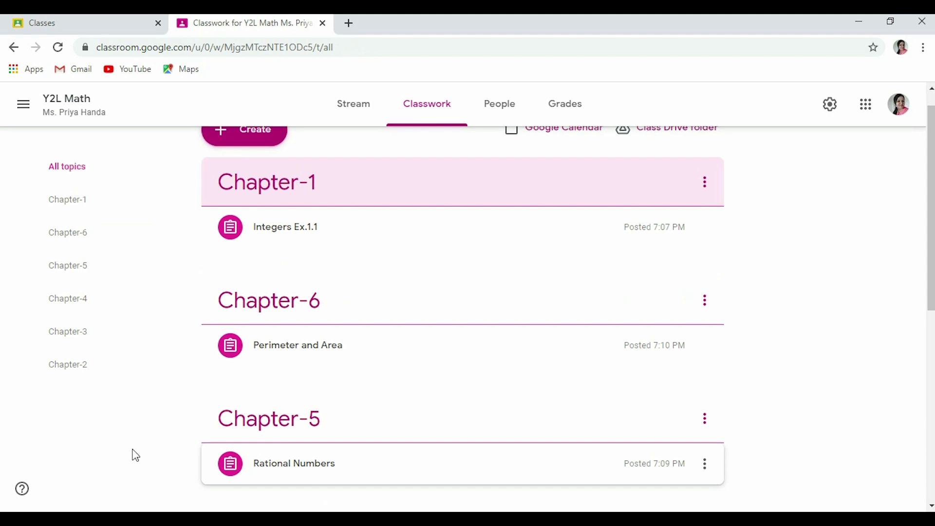
left_click(88, 30)
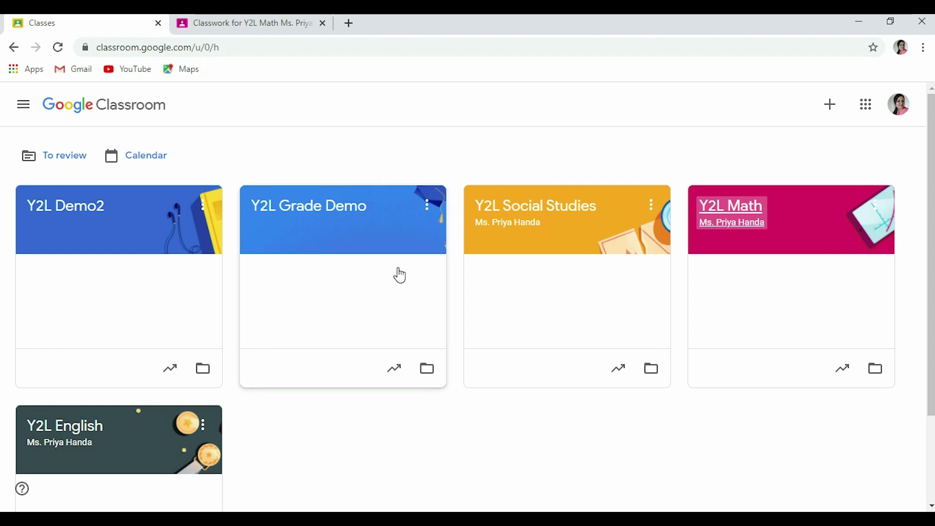
Open Y2L English in its own tab and show its skill-topic classwork.
right_click(170, 430)
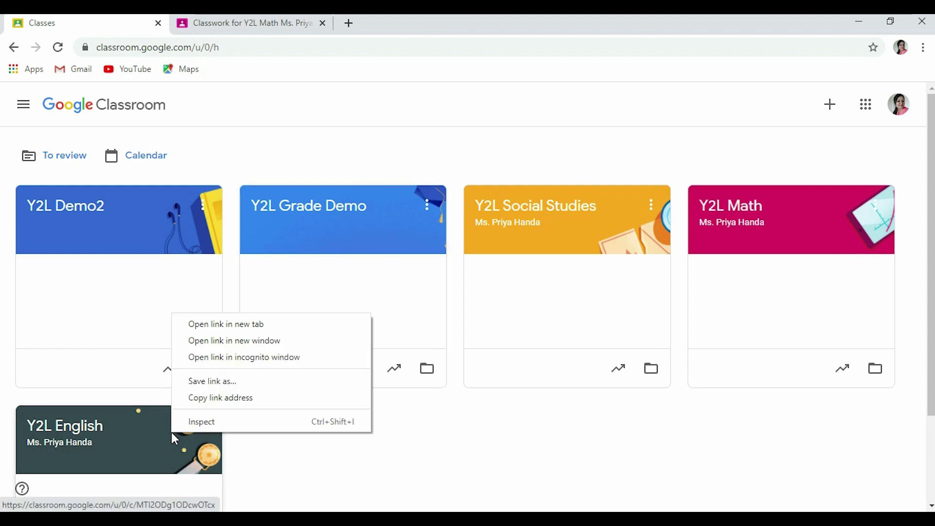
left_click(221, 324)
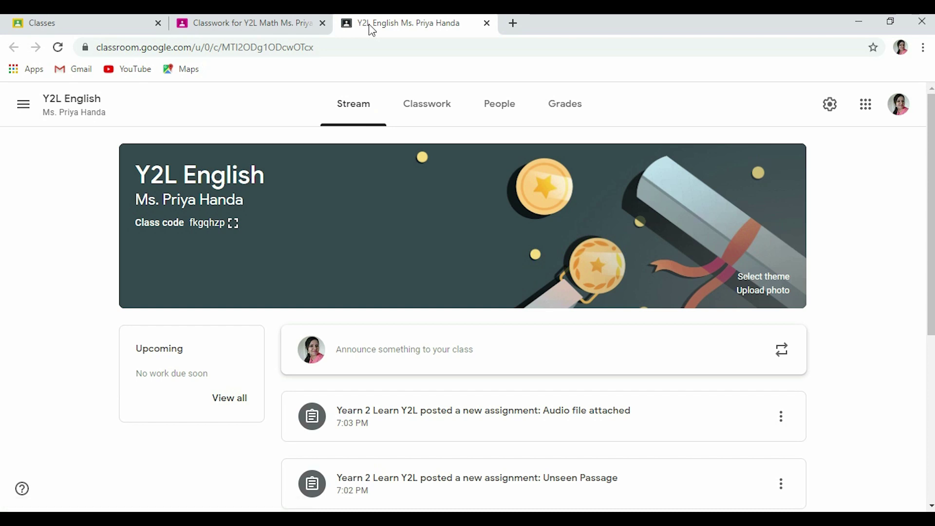
left_click(427, 117)
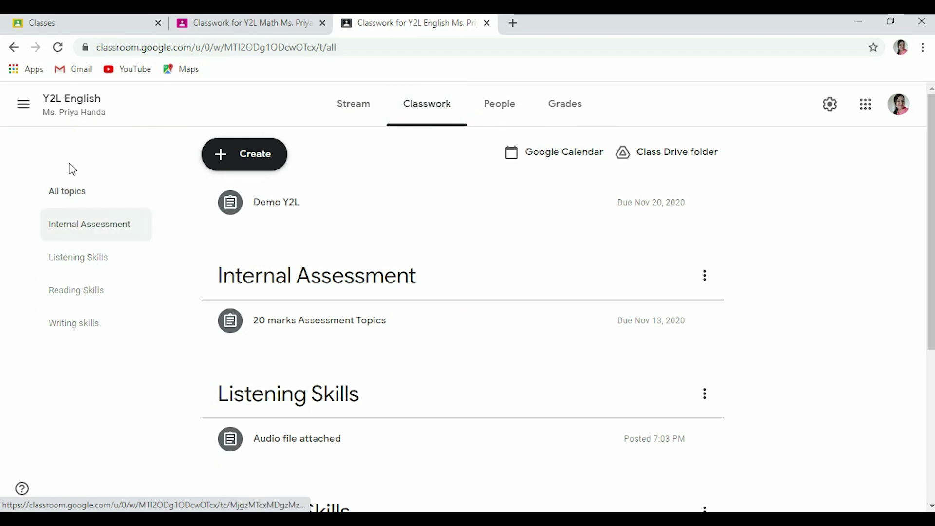
Filter English classwork by Writing, Reading and Listening Skills, then Internal Assessment, then all topics.
left_click(99, 326)
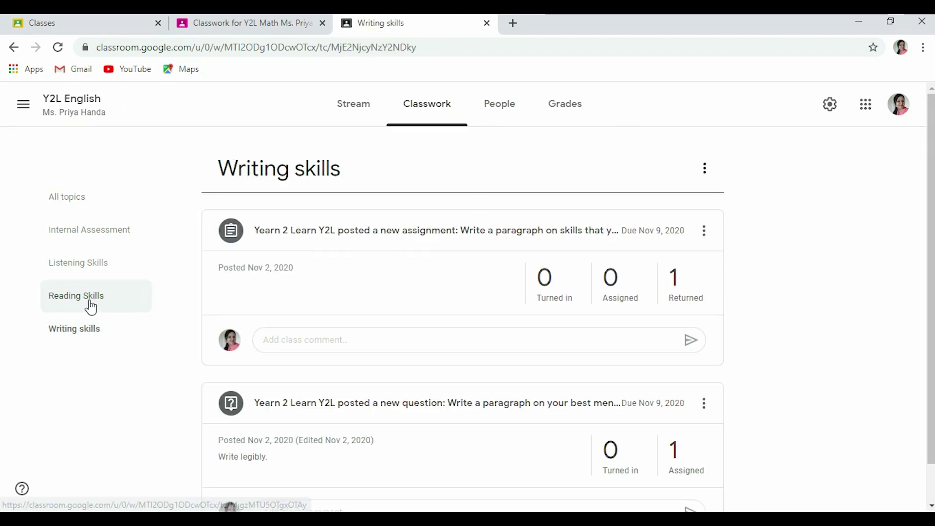
left_click(90, 306)
left_click(89, 269)
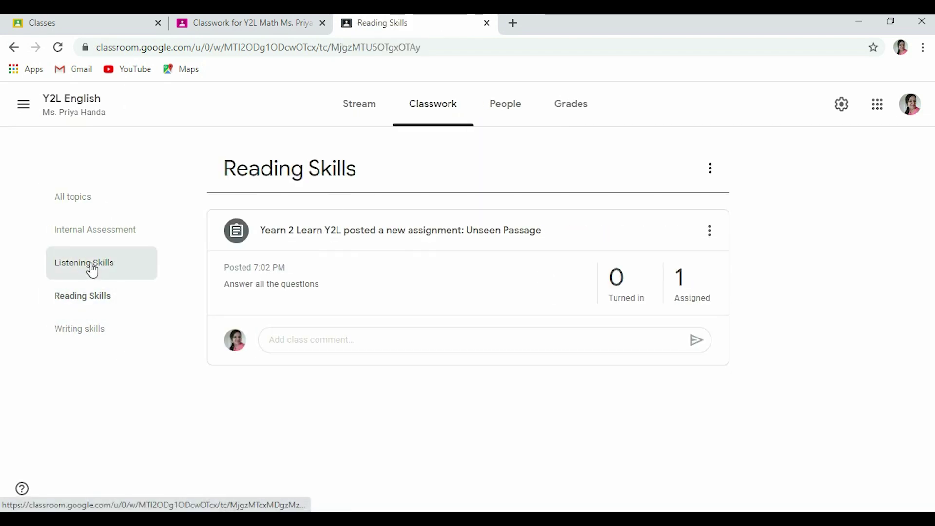
left_click(91, 239)
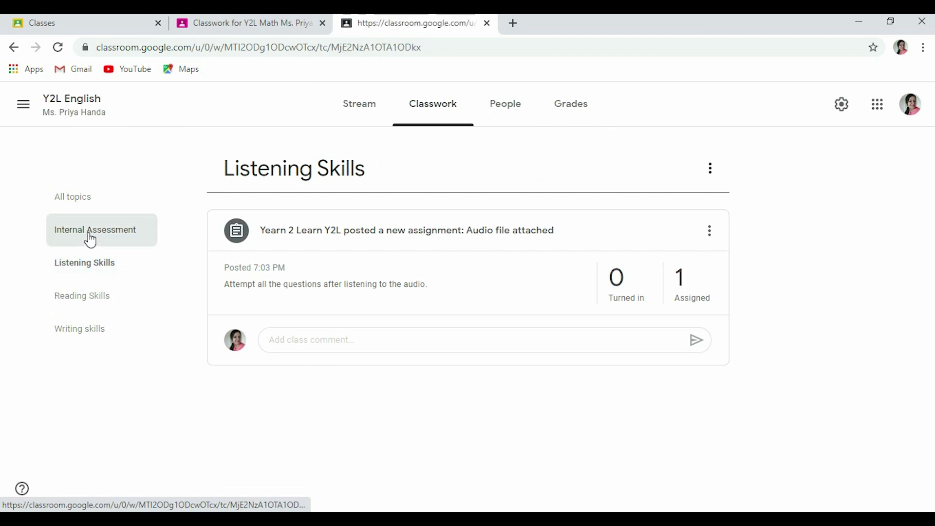
left_click(78, 202)
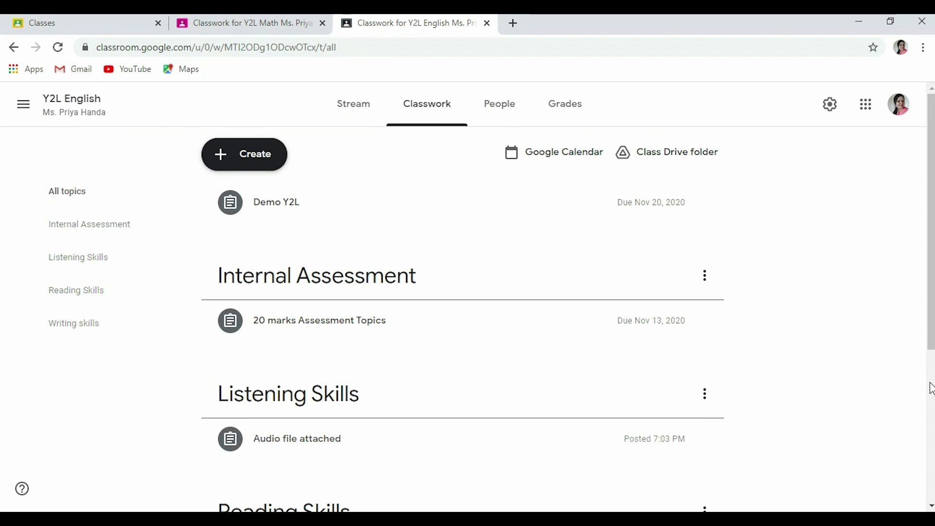
Scroll through the full English classwork, then return to the class list.
scroll(931, 388, "down", 5)
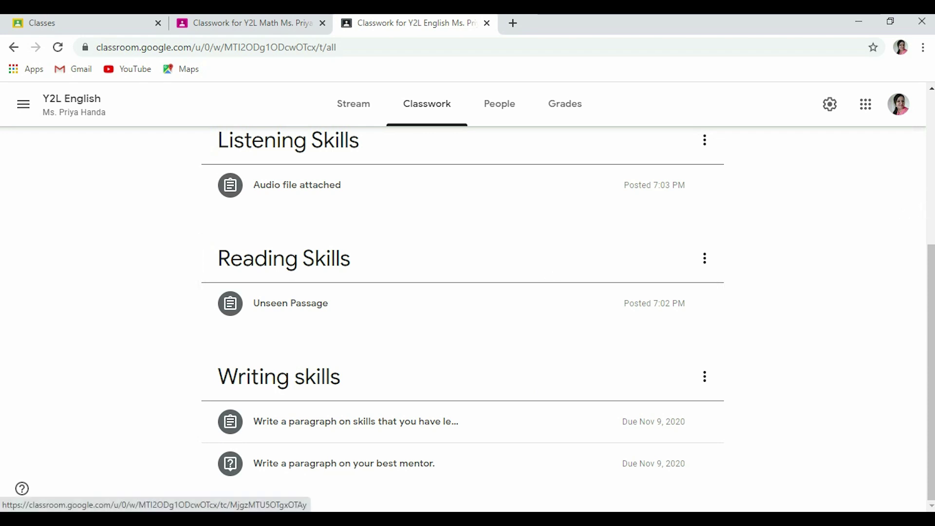
left_click(931, 142)
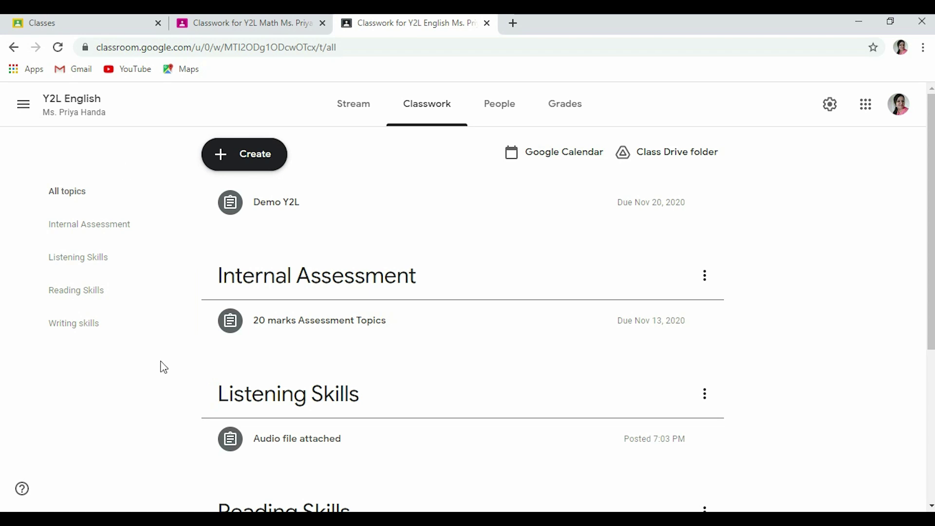
left_click(75, 22)
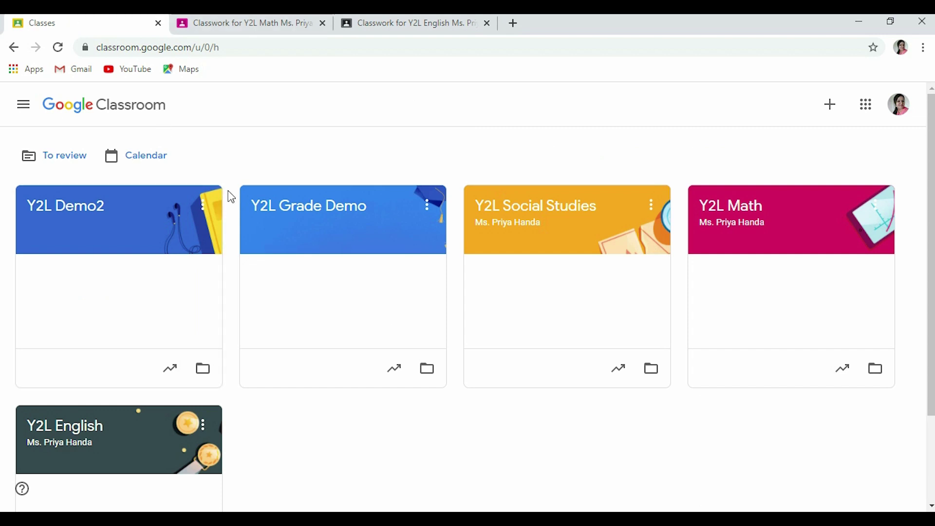
Open Y2L Social Studies in a new tab, view its Economics-to-History topics, and return.
right_click(550, 222)
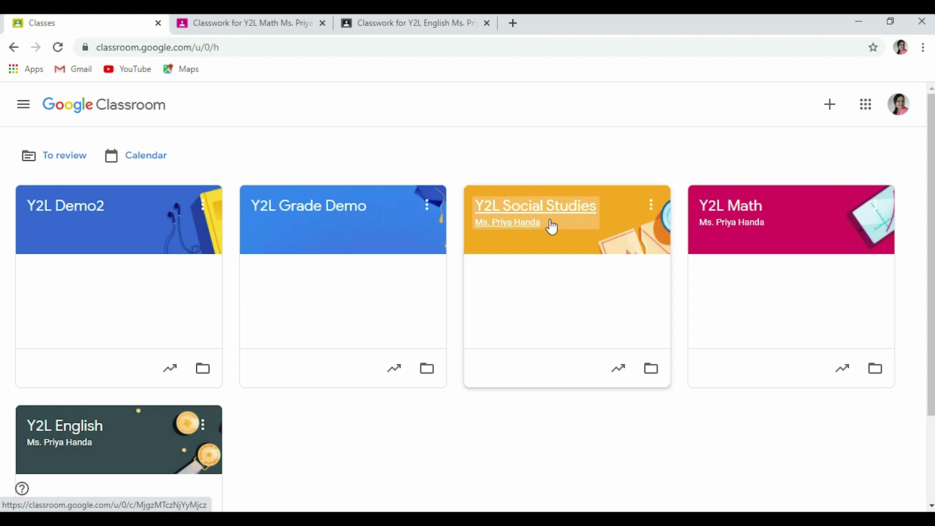
left_click(576, 231)
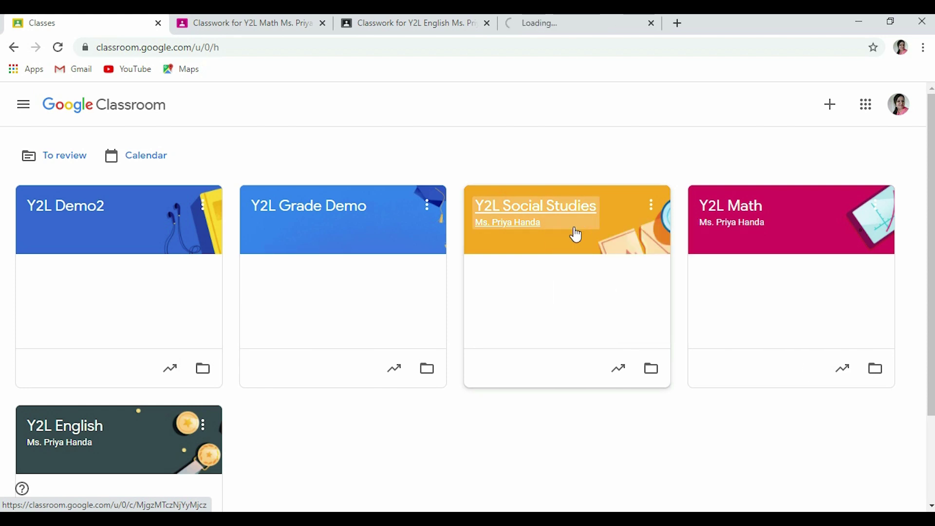
left_click(560, 22)
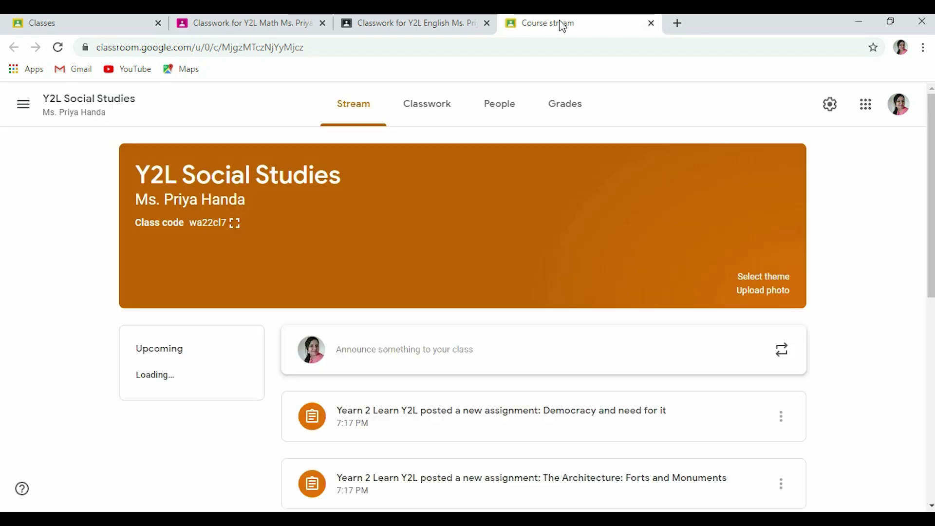
left_click(431, 111)
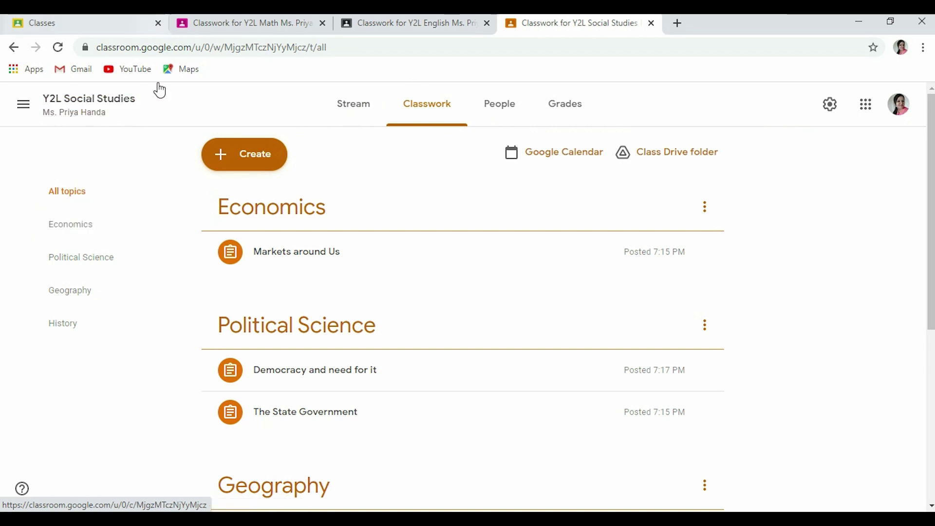
left_click(106, 32)
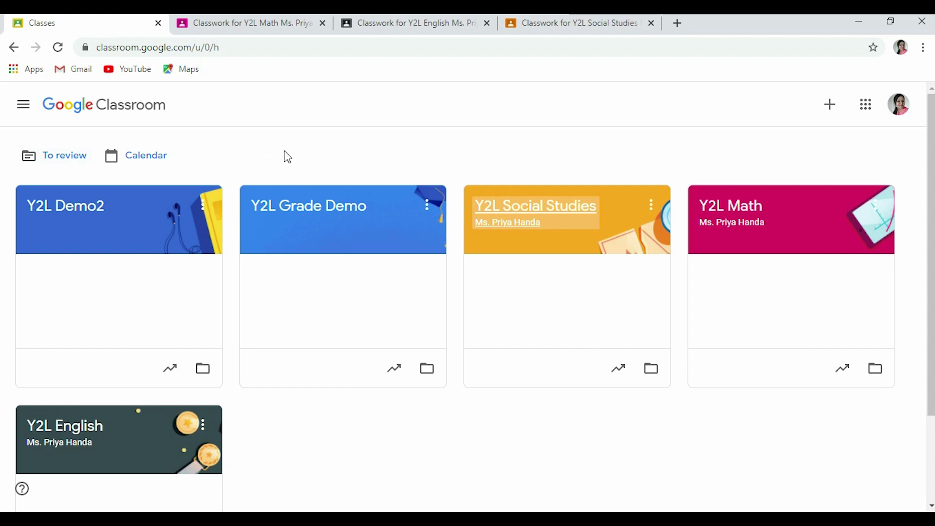
Open Y2L Grade Demo's classwork and filter by Math, then Science, then all topics.
right_click(299, 210)
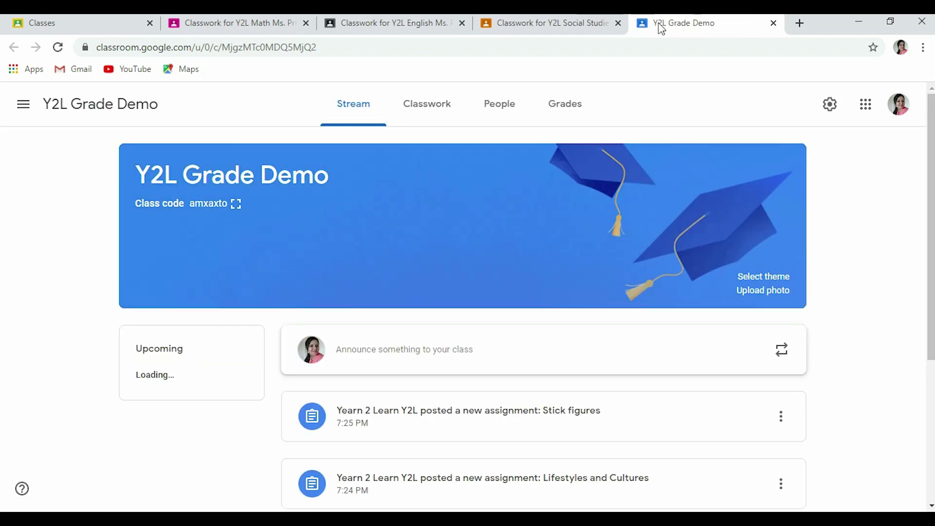
left_click(434, 118)
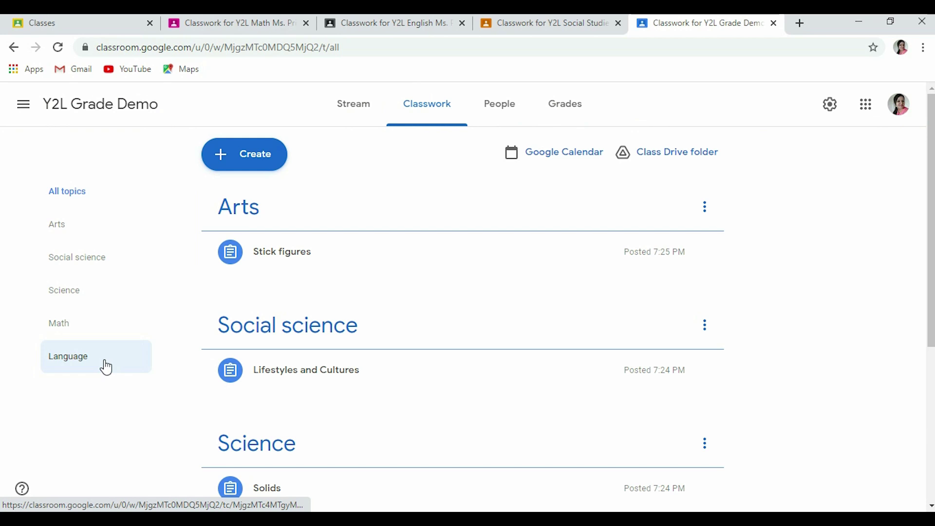
left_click(79, 327)
left_click(78, 299)
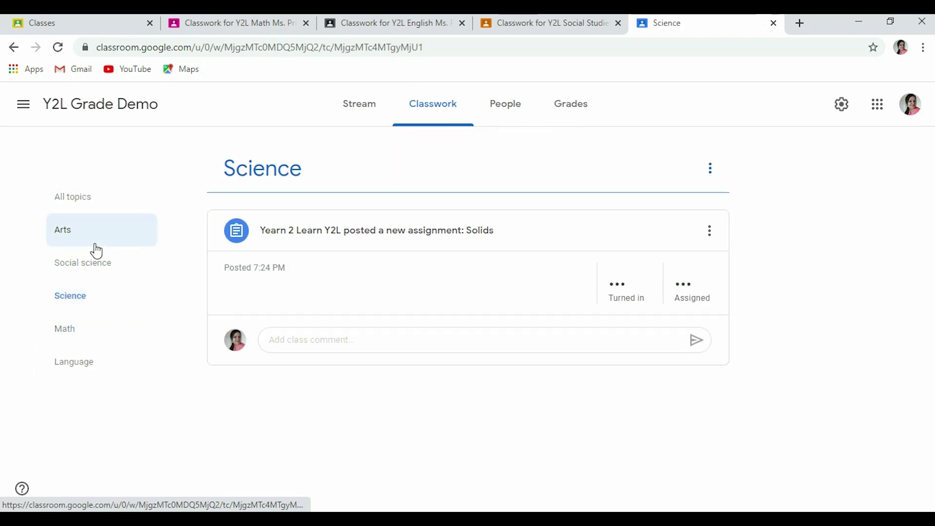
left_click(76, 206)
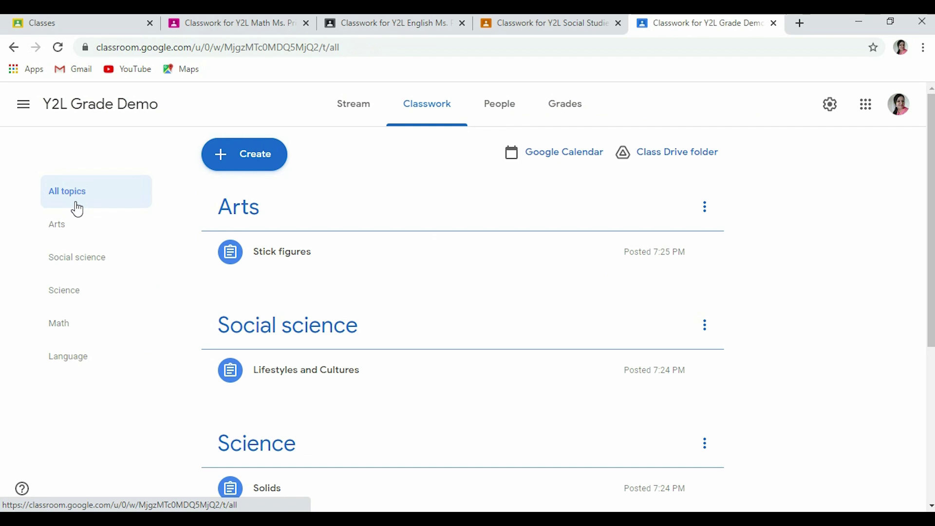
Go back to the class list and open Y2L Demo2 in a new tab.
left_click(504, 21)
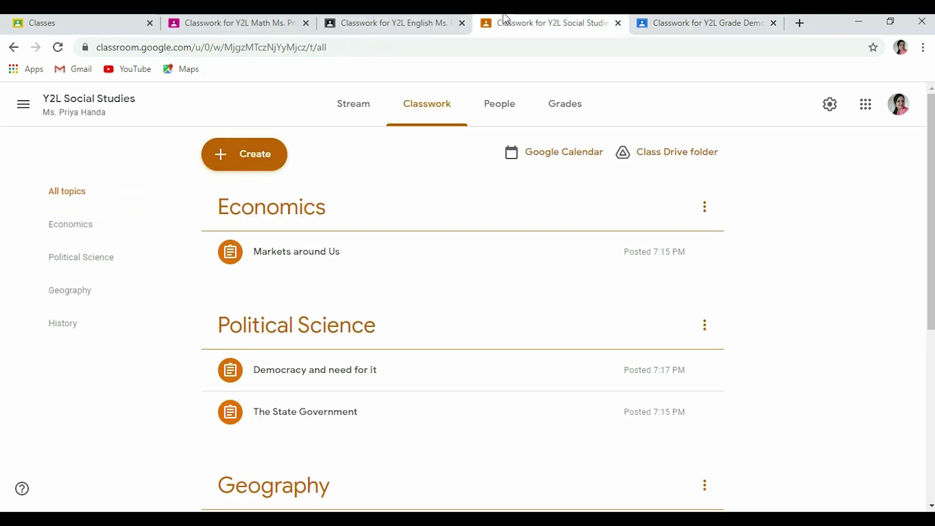
left_click(88, 23)
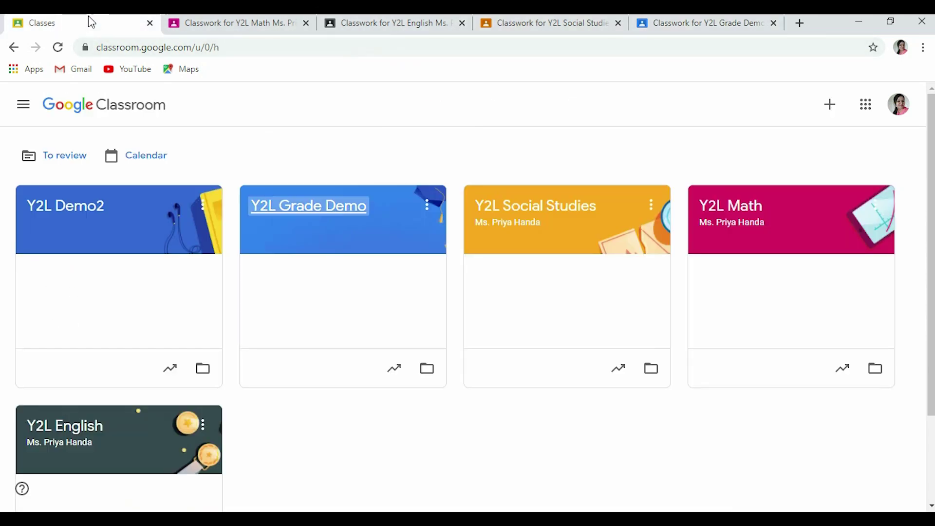
right_click(112, 225)
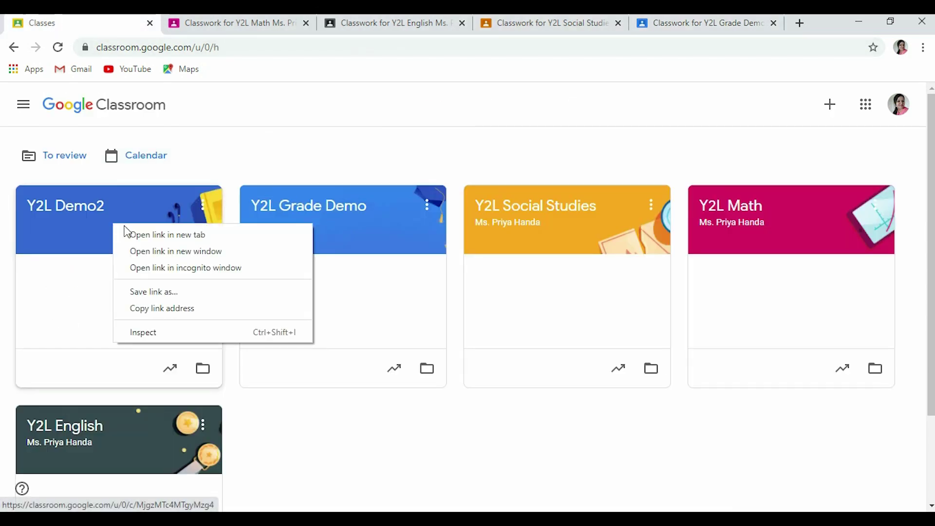
left_click(157, 236)
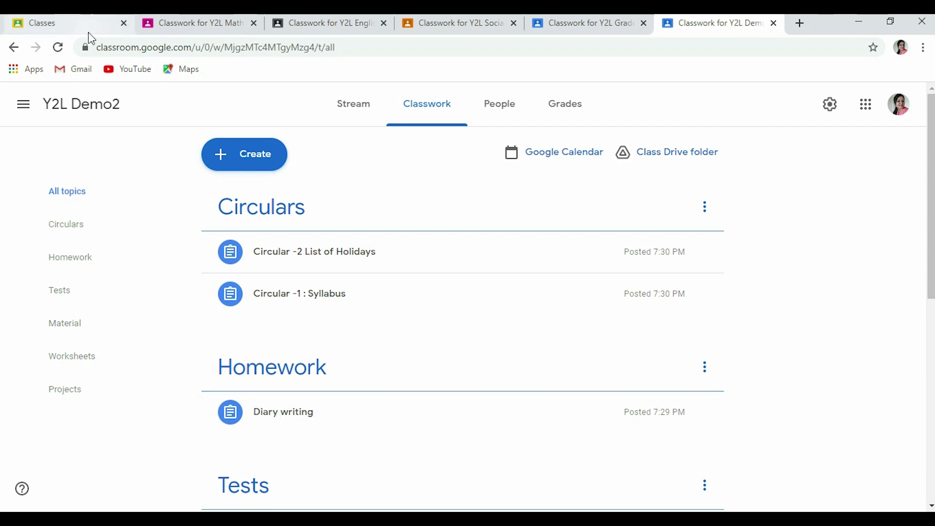
Return to the class list and open the Y2L English class stream.
left_click(71, 33)
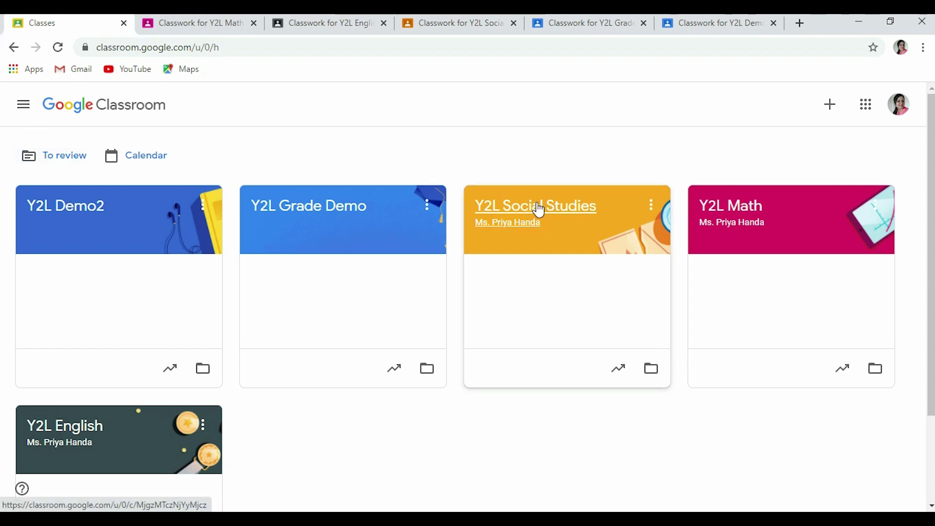
left_click(149, 441)
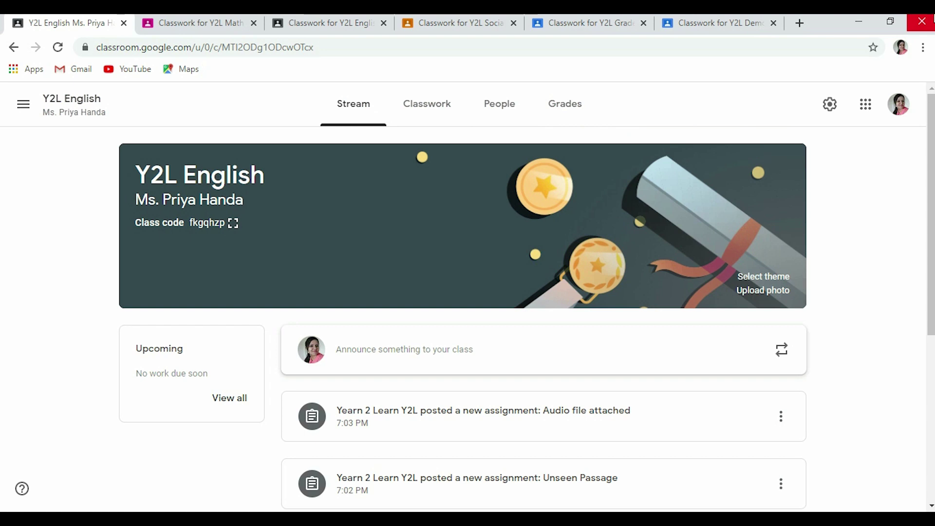
Open Y2L English class settings and scroll down to the General stream options.
left_click(828, 104)
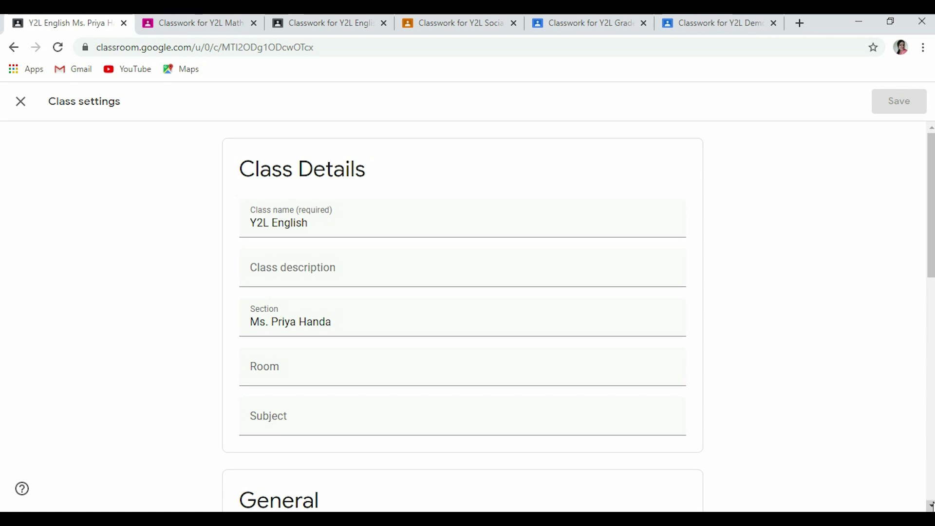
scroll(930, 505, "down", 1)
scroll(930, 506, "down", 1)
scroll(930, 505, "down", 2)
scroll(931, 506, "down", 2)
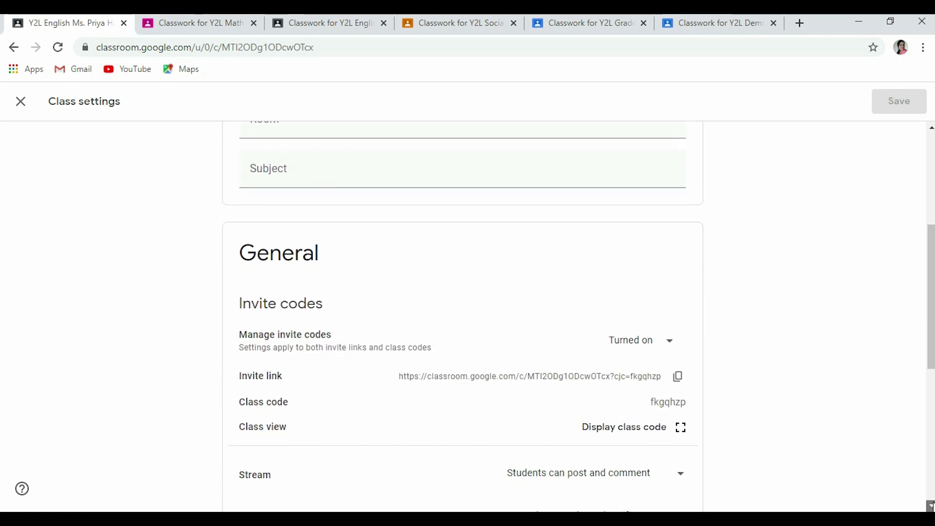
scroll(931, 506, "down", 3)
scroll(930, 505, "down", 2)
scroll(930, 505, "down", 1)
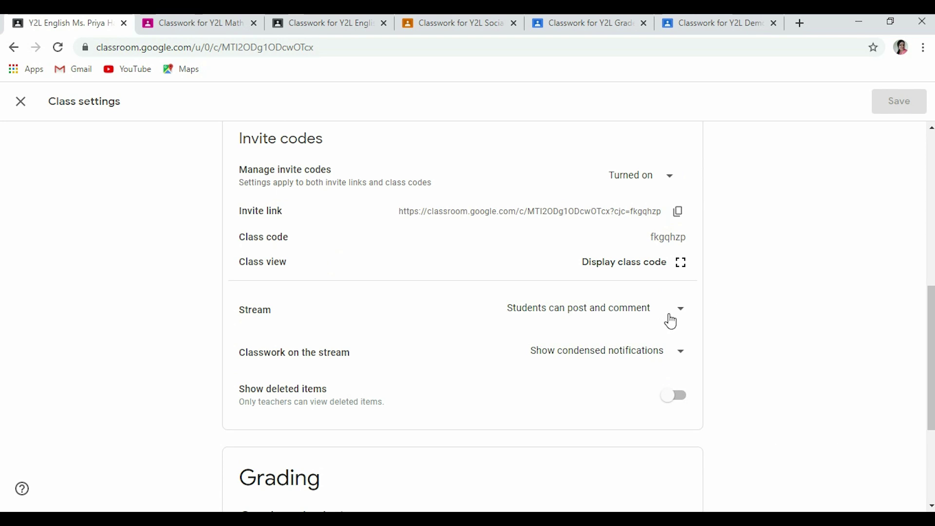
Set 'Classwork on the stream' to Hide notifications and save the Y2L English settings.
left_click(654, 359)
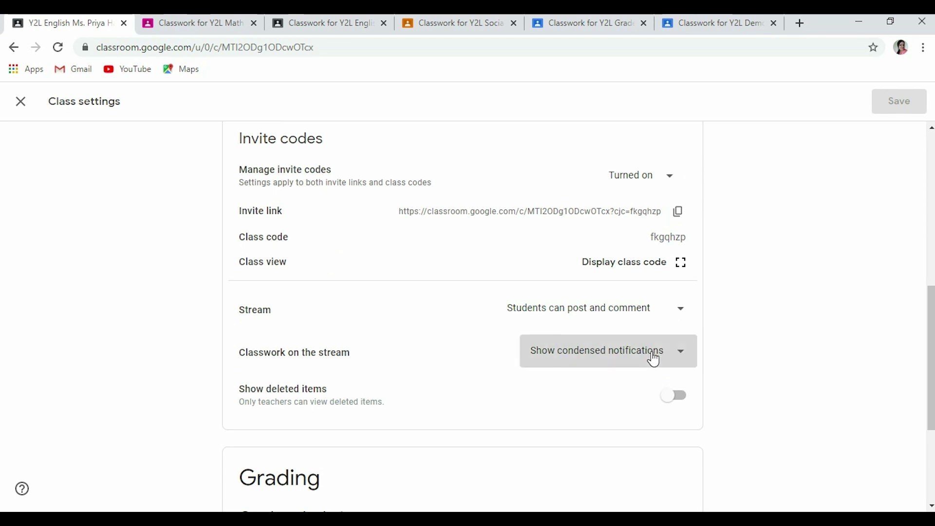
left_click(615, 387)
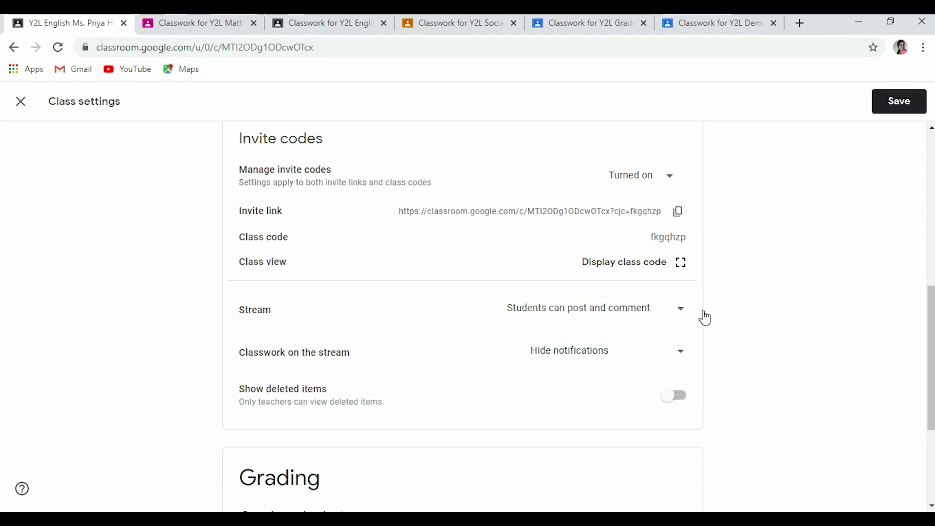
left_click(899, 110)
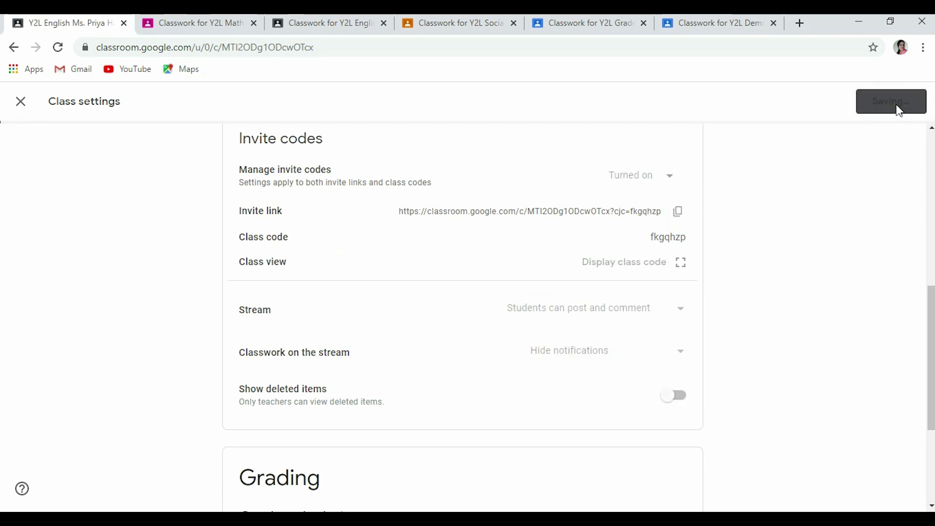